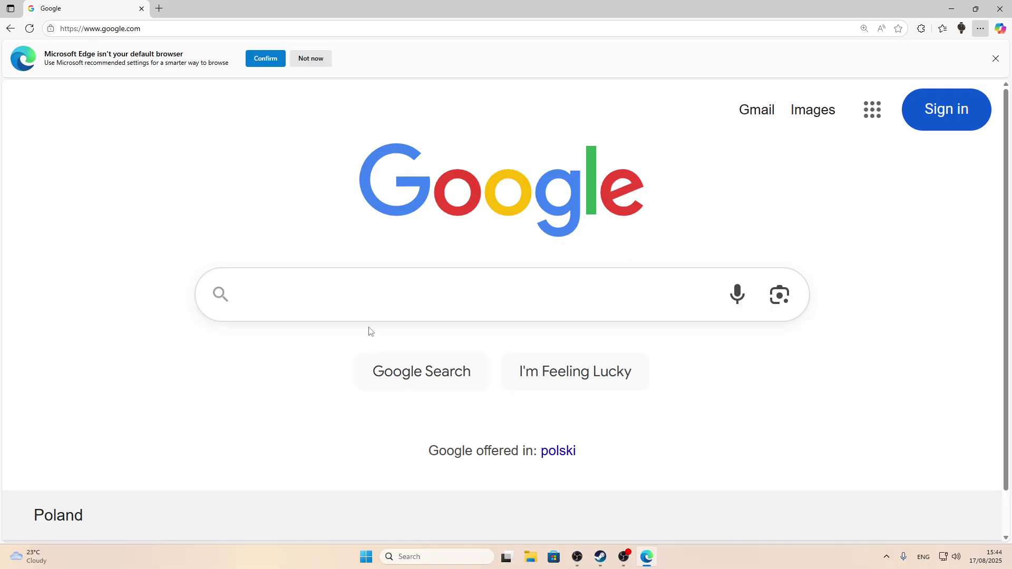
Search Google for "windows 11 download" and open Microsoft's English Download Windows 11 page
left_click(354, 269)
type("wind")
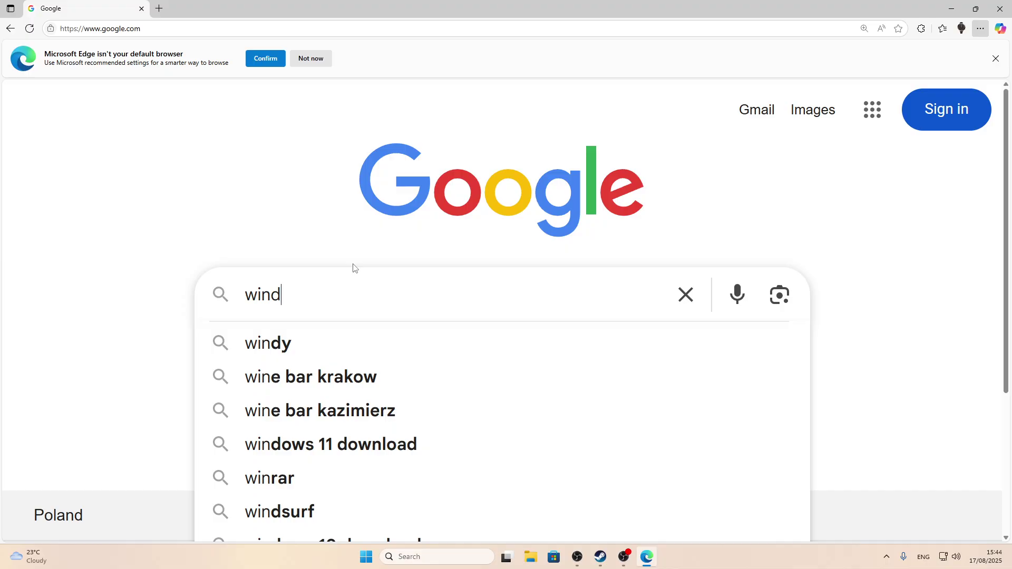
type("ows 11 download")
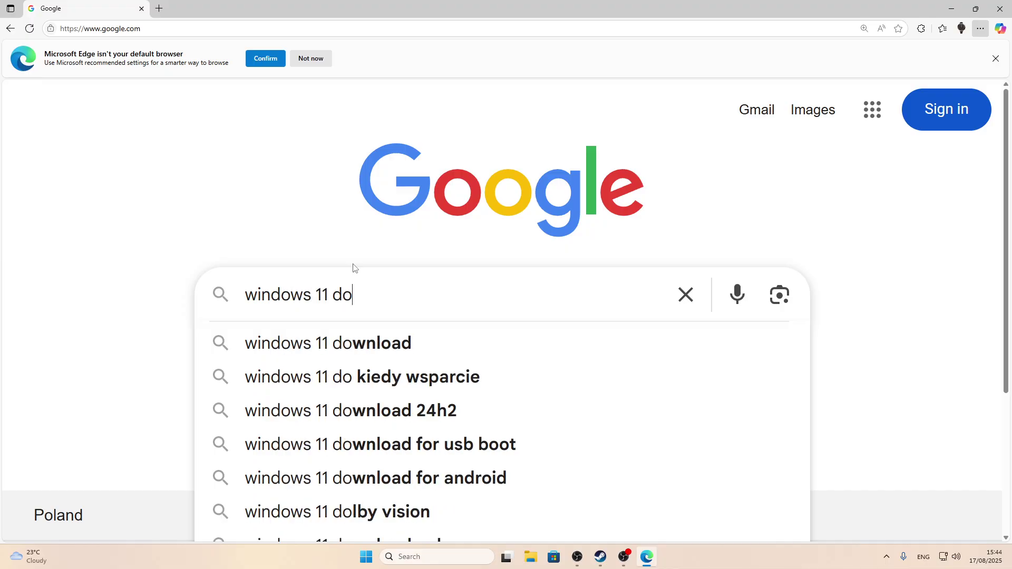
key("Return")
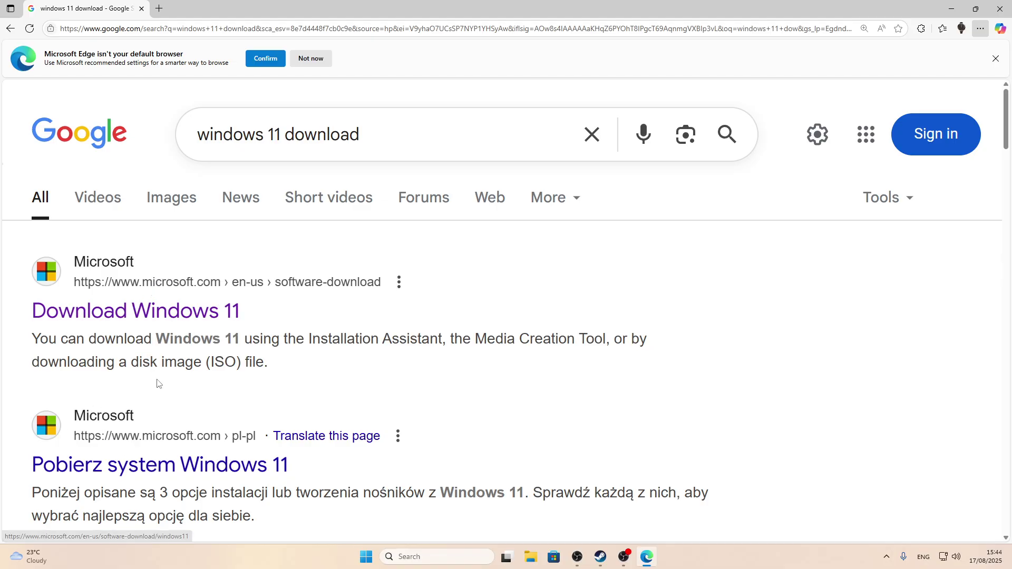
left_click(94, 315)
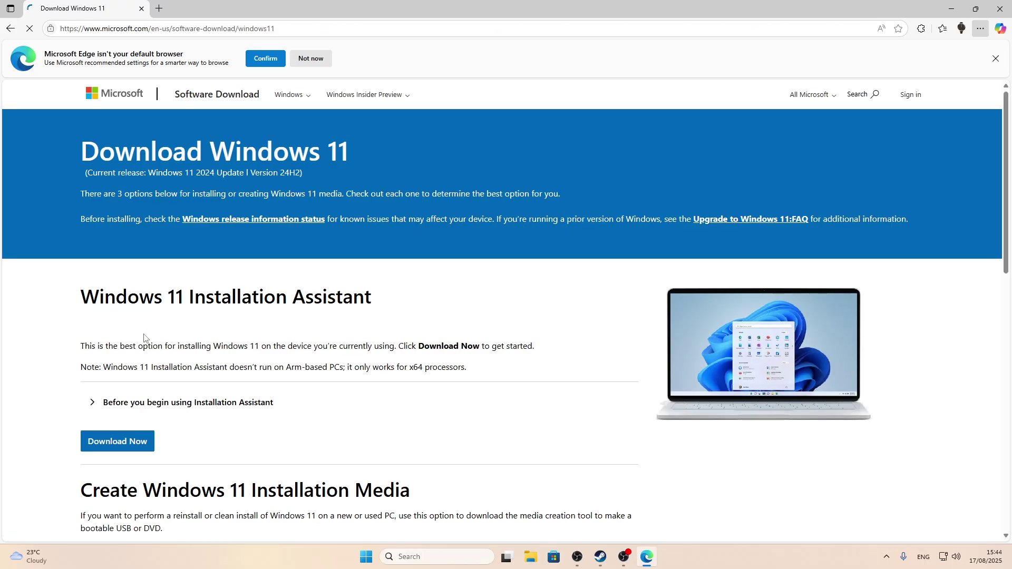
Choose Windows 11 (multi-edition ISO for x64 devices) as the disk image download and confirm the choice
scroll(100, 332, "down", 13)
scroll(105, 333, "up", 4)
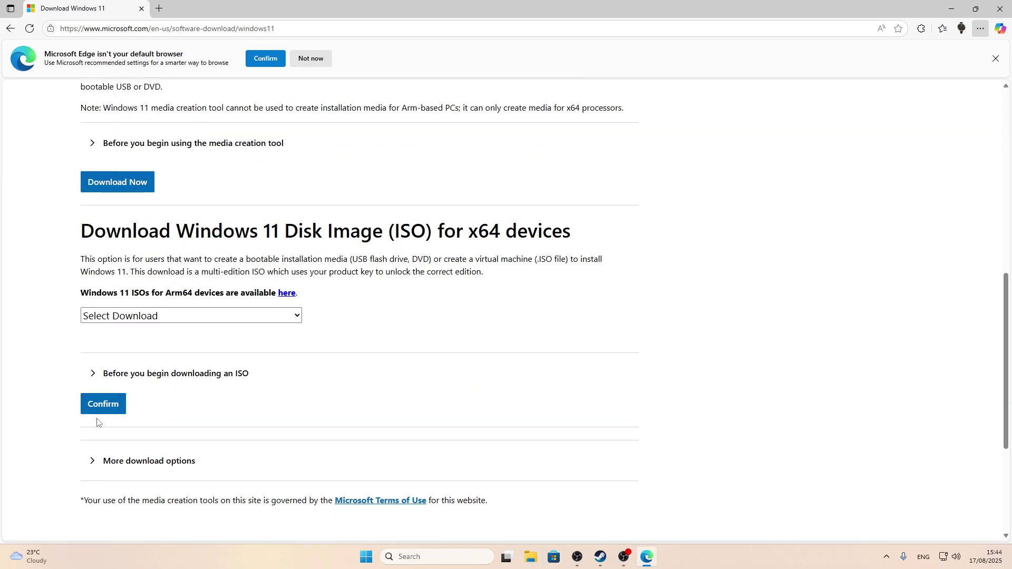
scroll(105, 295, "down", 4)
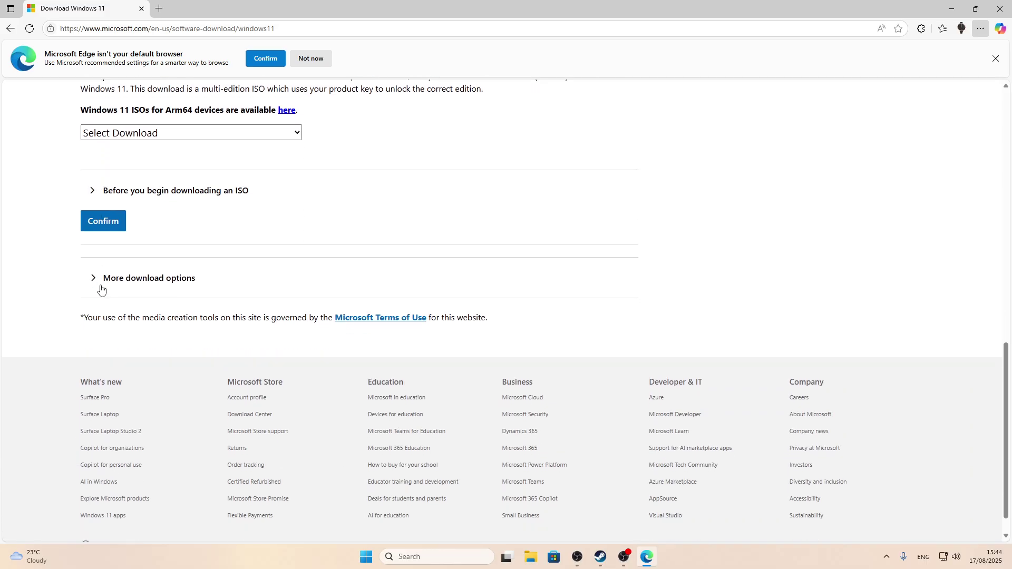
scroll(100, 286, "up", 5)
scroll(181, 407, "down", 1)
left_click(151, 369)
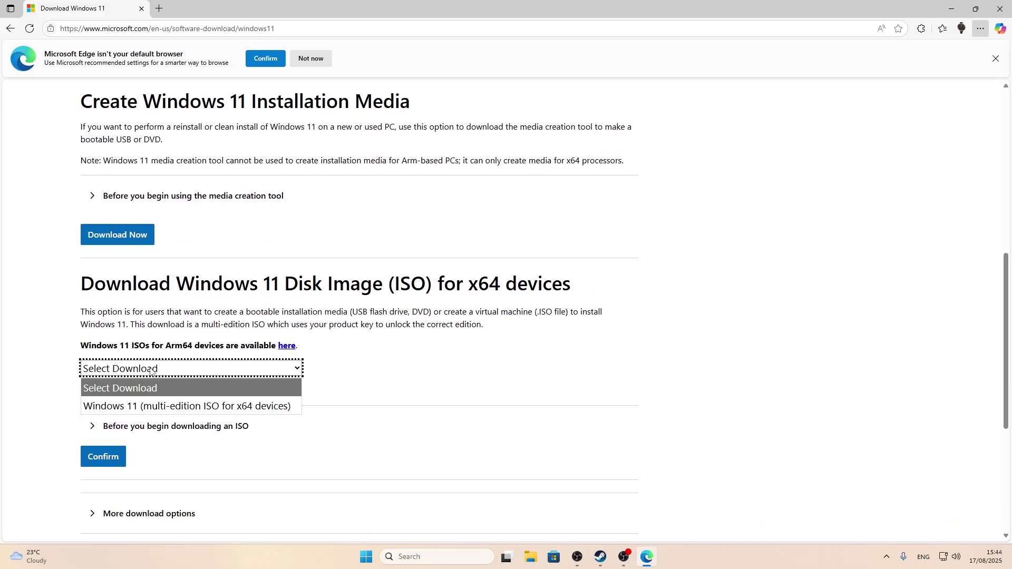
left_click(119, 405)
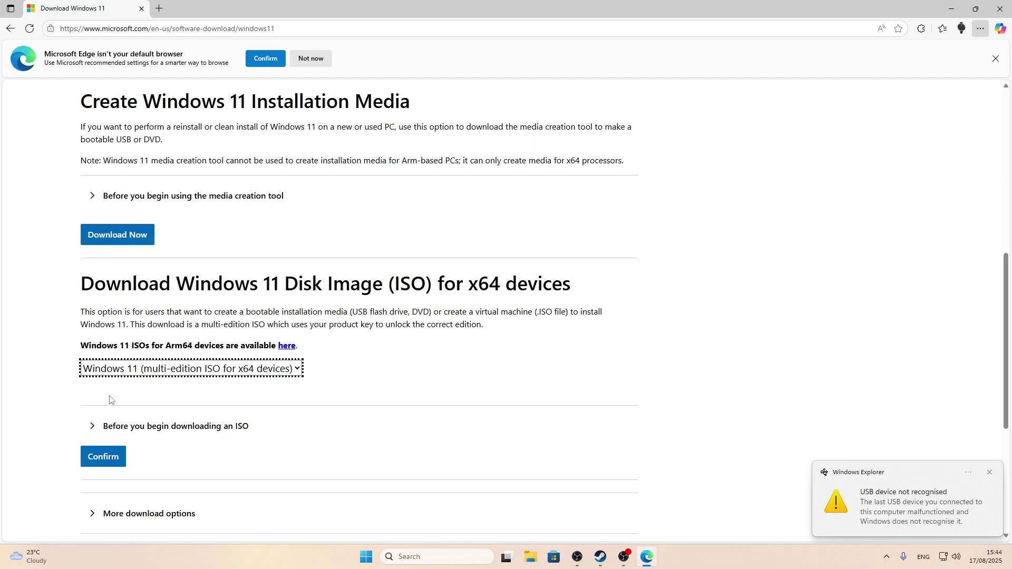
left_click(106, 456)
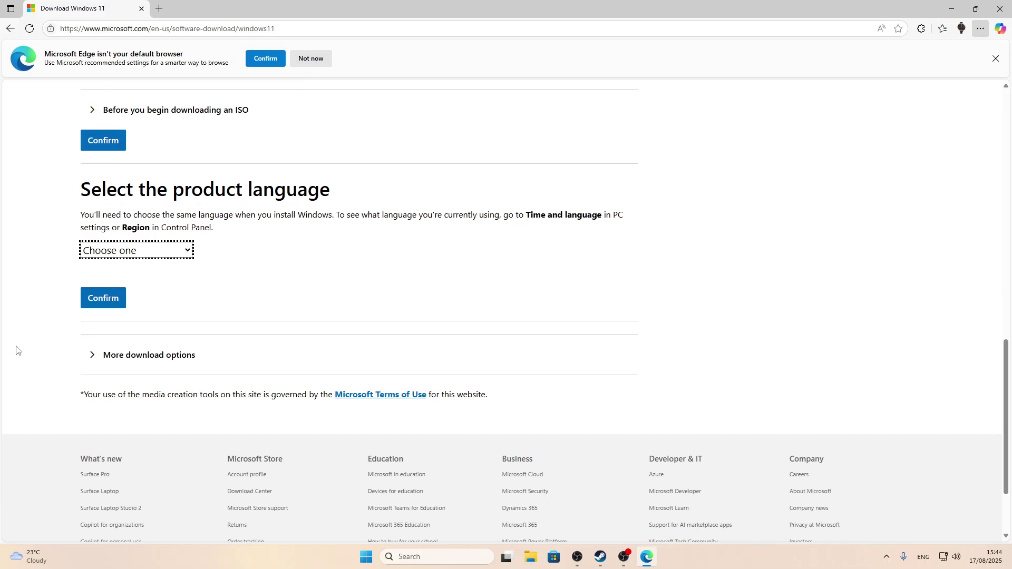
Set the product language to English (United States), confirm it, and start the 64-bit ISO download
left_click(137, 251)
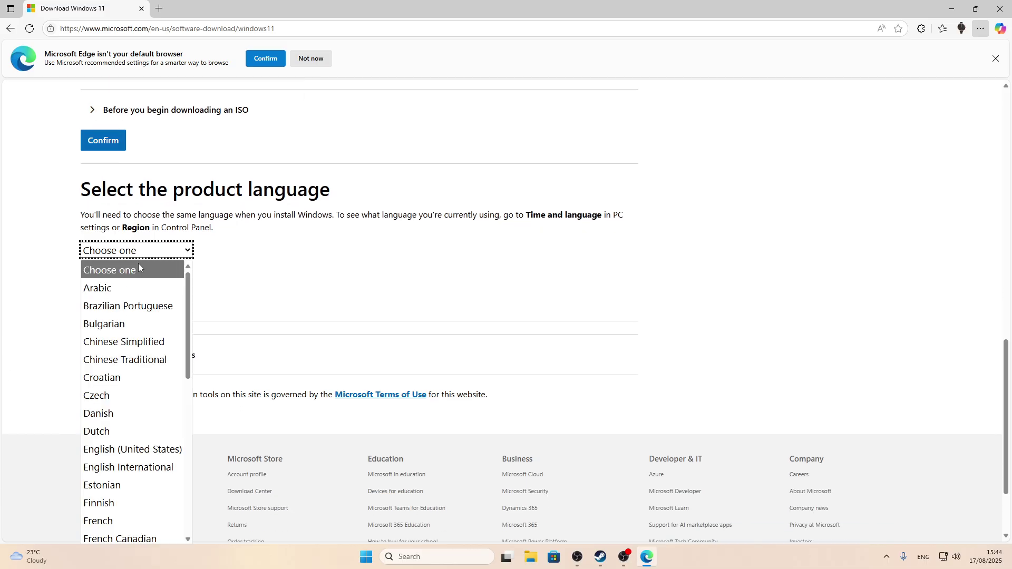
left_click(106, 458)
left_click(103, 298)
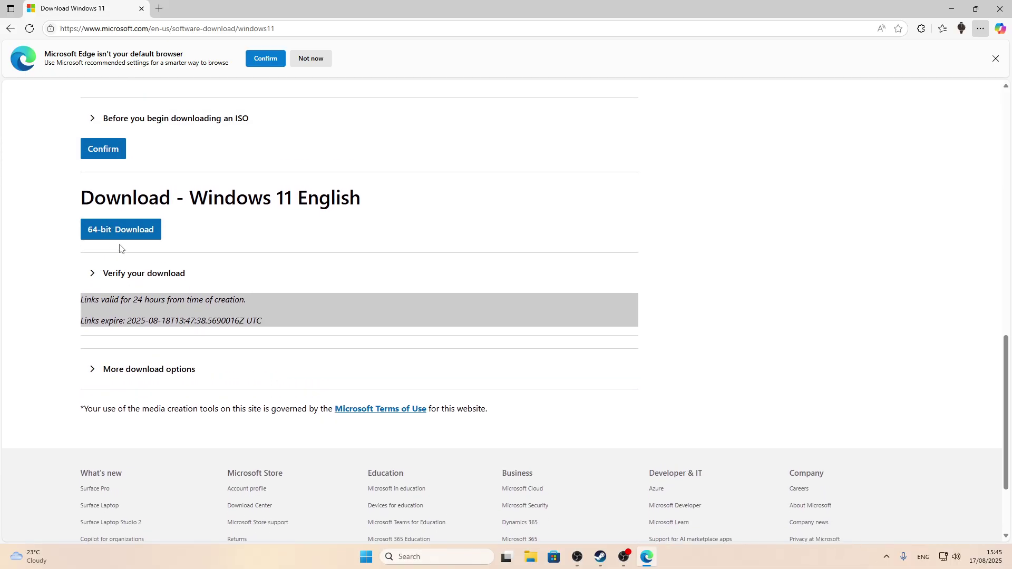
left_click(113, 229)
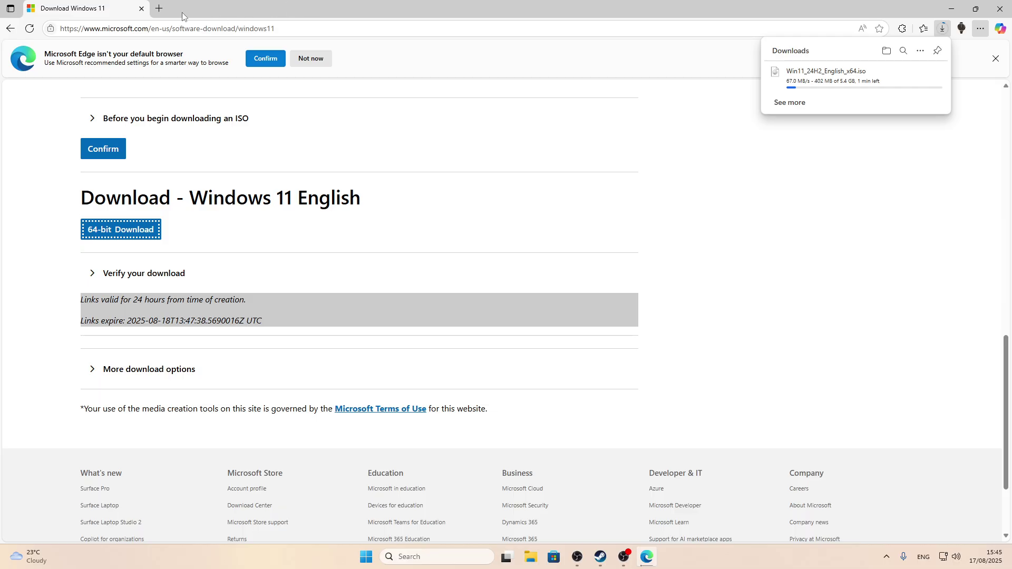
Search Google for "rufus" in a new browser tab and open the official rufus.ie site
left_click(158, 8)
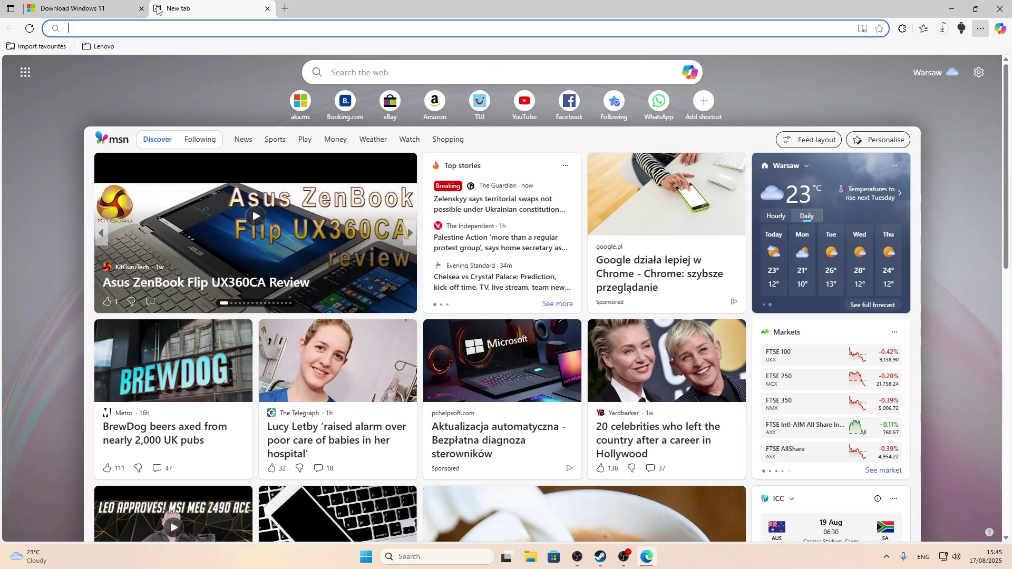
type("g")
key("Return")
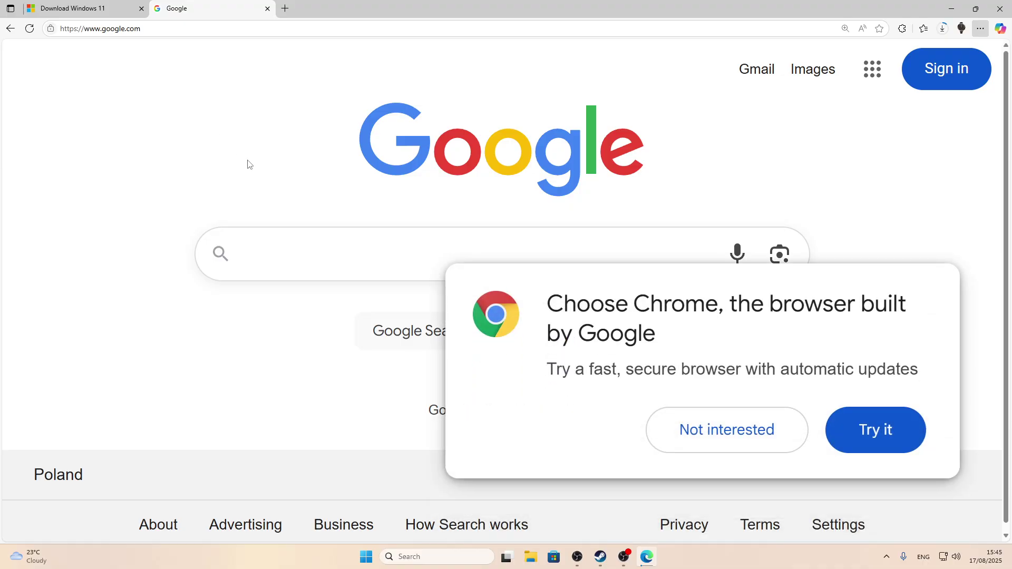
left_click(281, 247)
type("r")
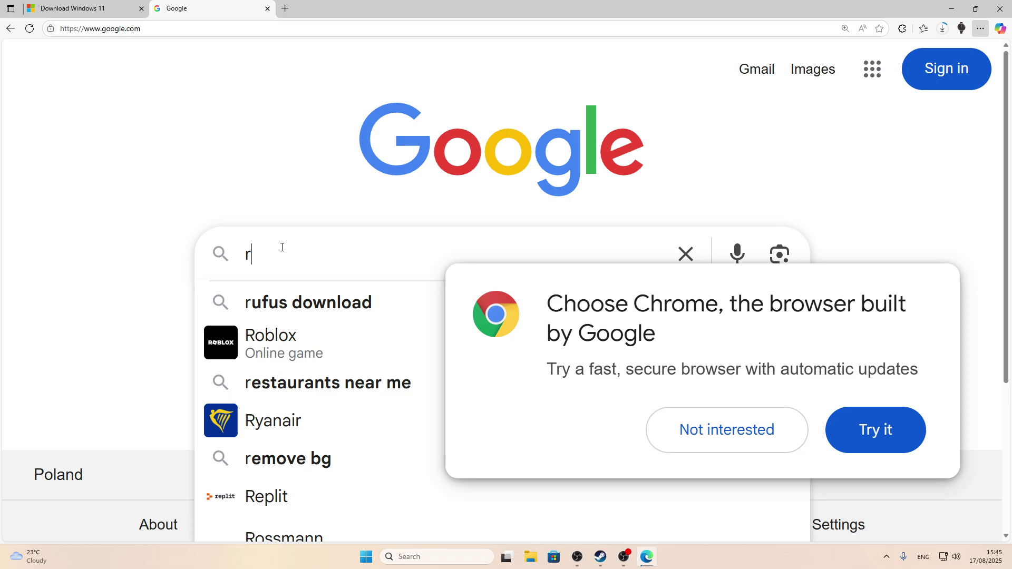
type("ufus")
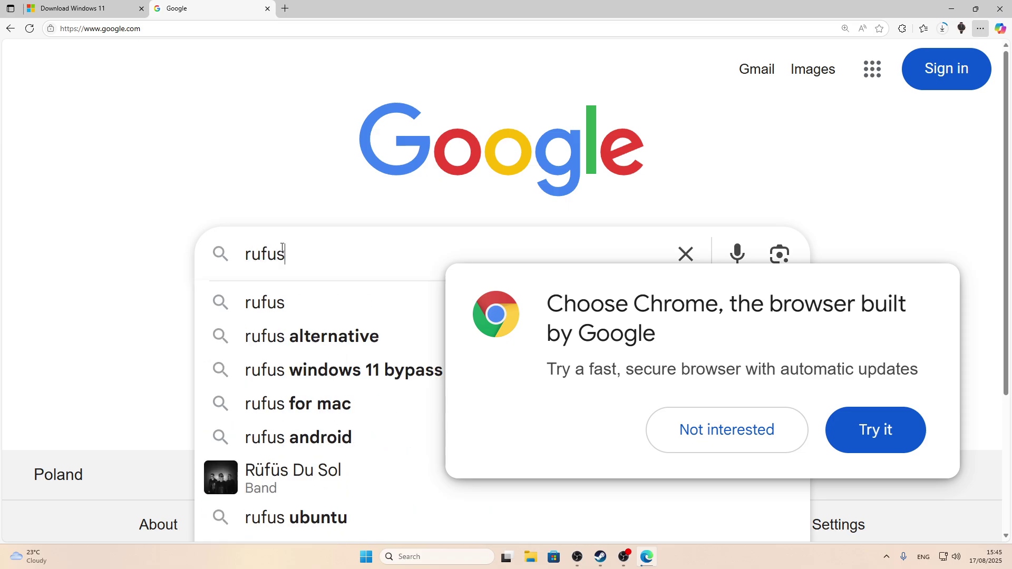
key("Return")
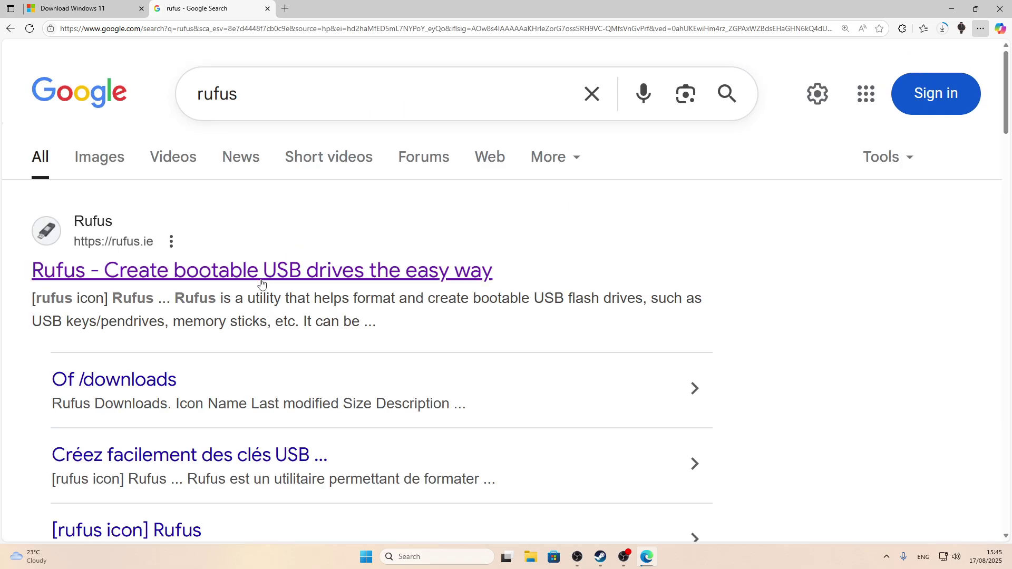
left_click(232, 283)
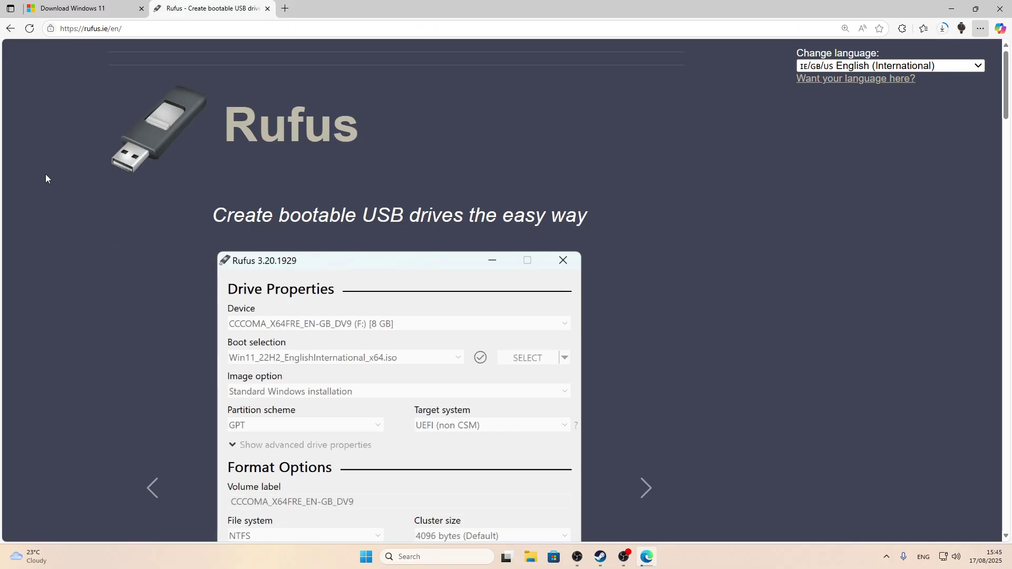
left_click(10, 28)
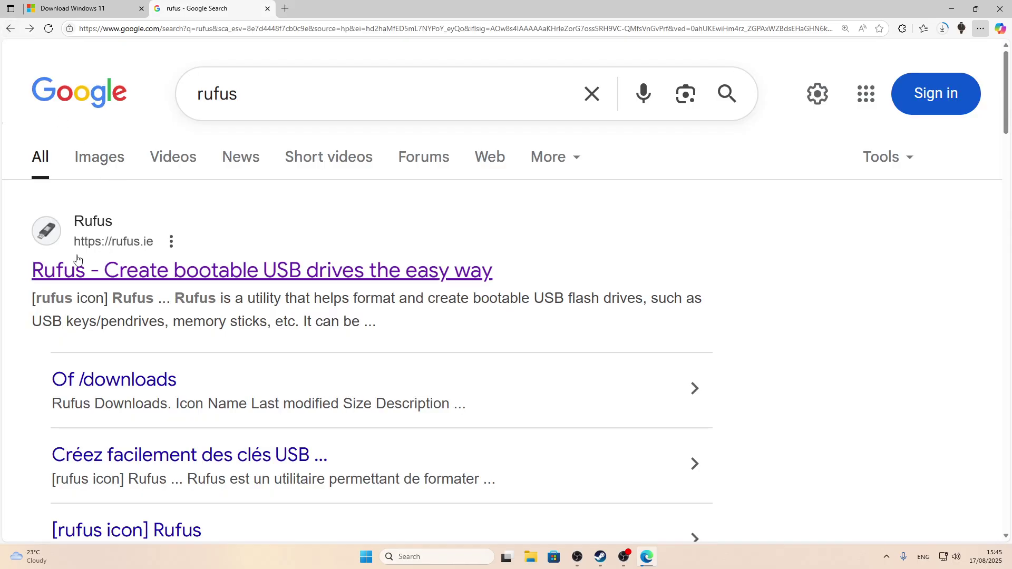
left_click(146, 276)
Download the standard Windows x64 release rufus-4.9.exe from the latest releases and run it
scroll(194, 291, "down", 10)
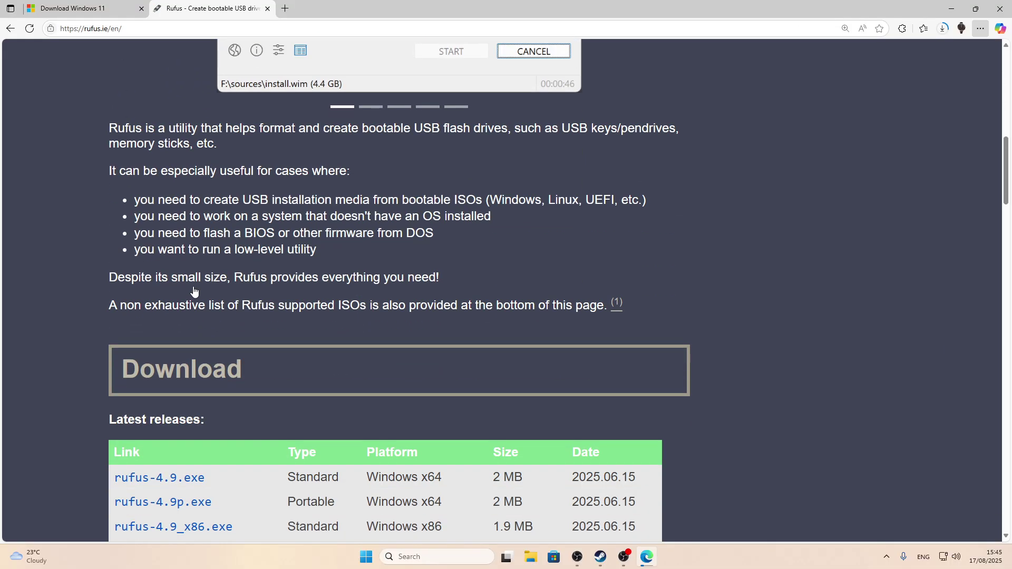
scroll(194, 291, "down", 4)
scroll(175, 258, "up", 1)
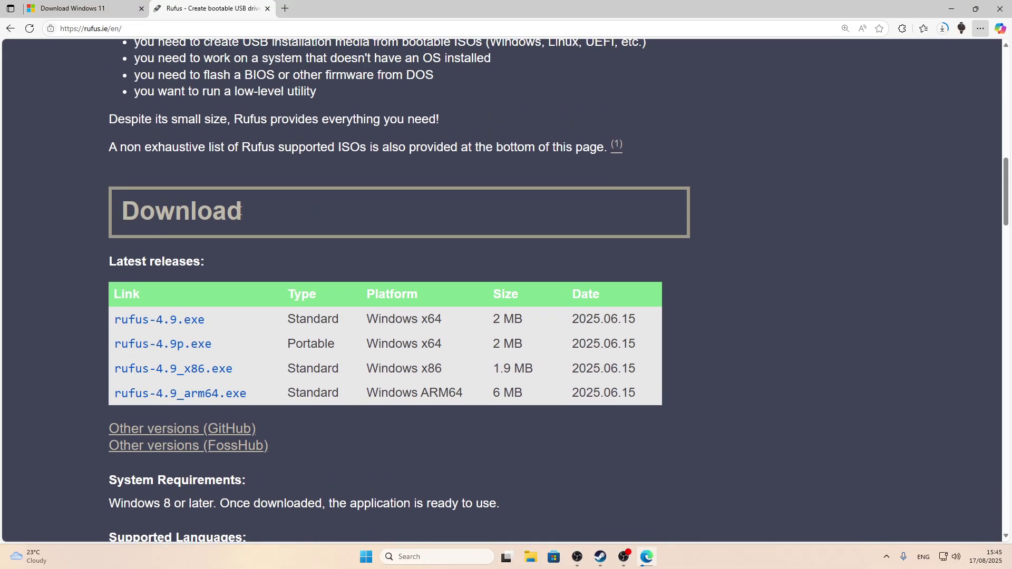
scroll(225, 219, "down", 1)
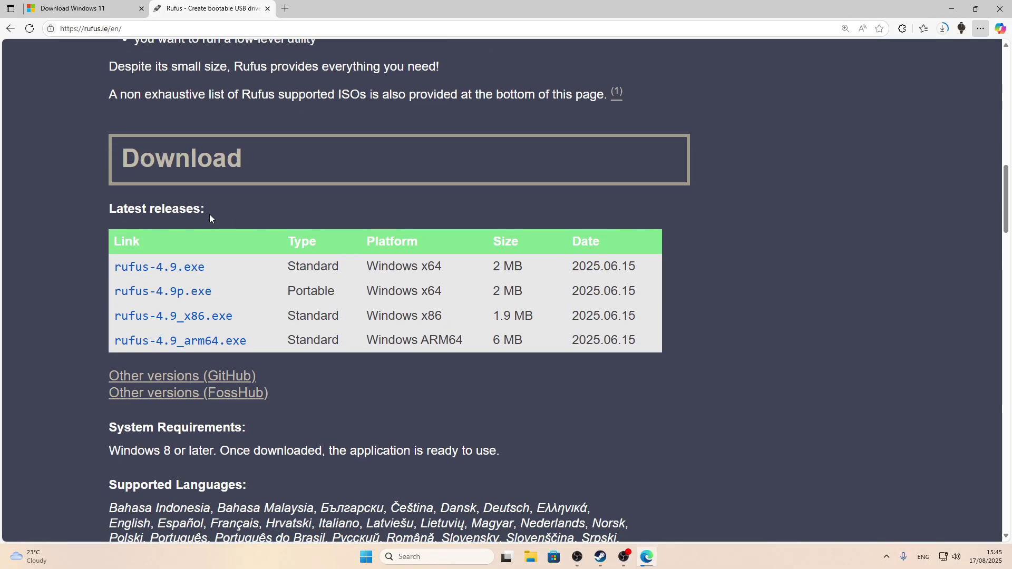
left_click(184, 269)
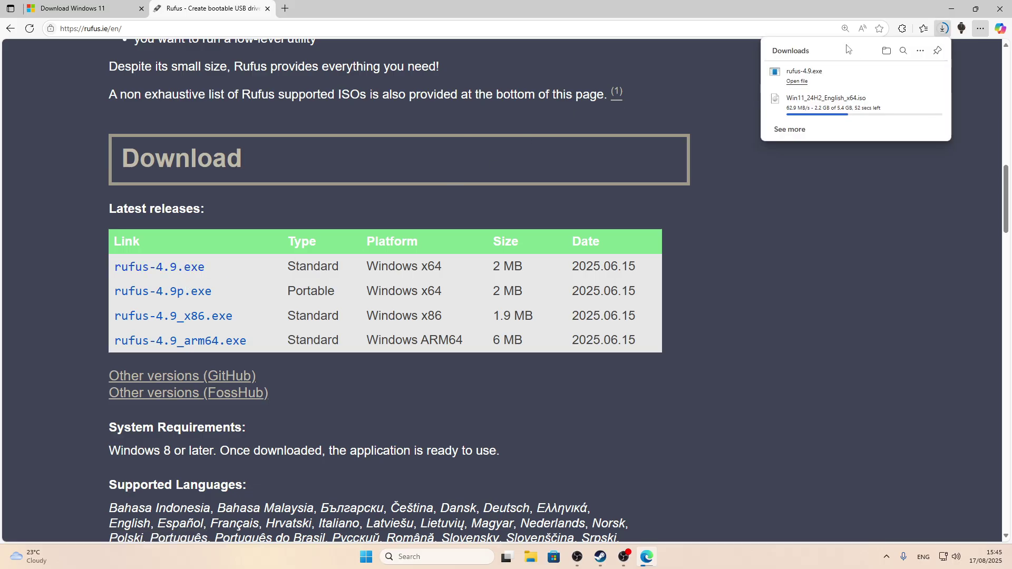
left_click(825, 78)
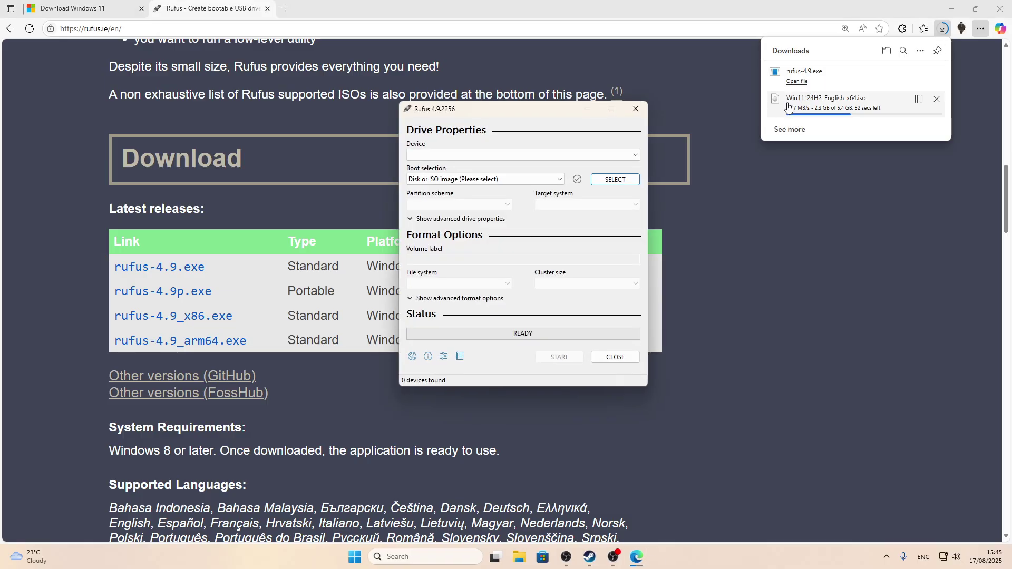
Choose the 64 GB USB drive NO_LABEL (D:) as the target device in Rufus
left_click_drag(465, 113, 408, 147)
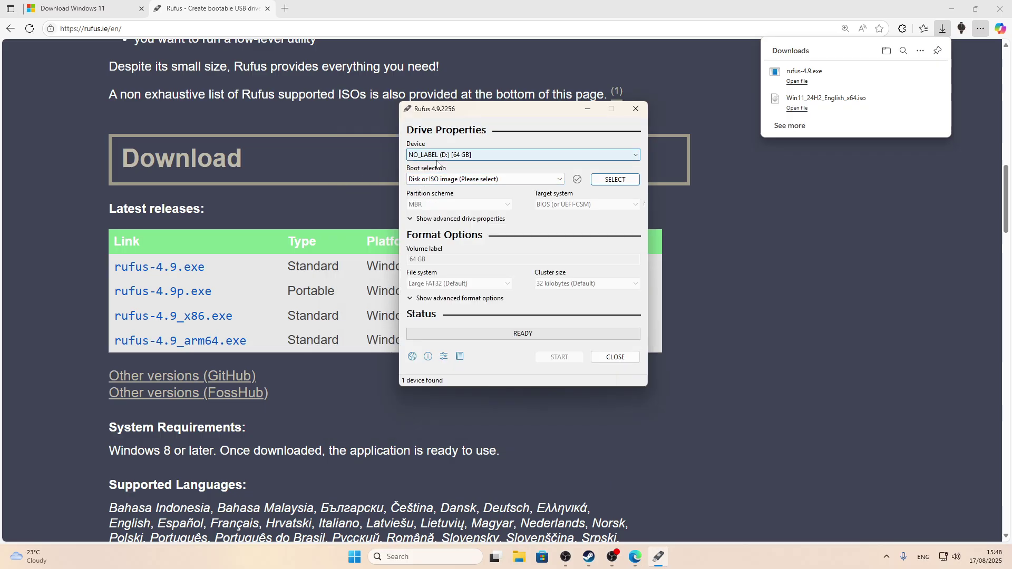
left_click(437, 155)
left_click(438, 161)
left_click(438, 158)
left_click(438, 161)
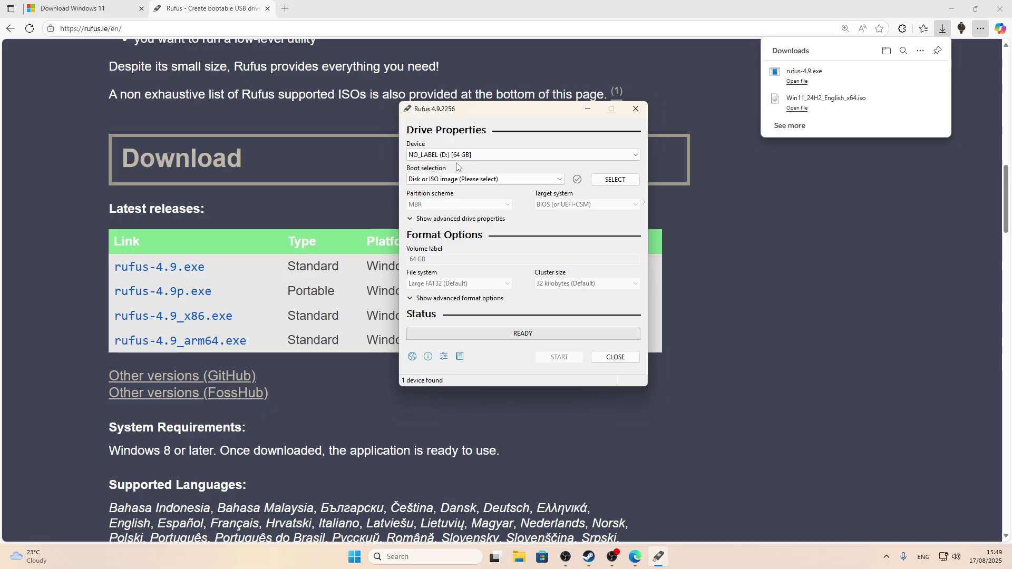
left_click(495, 158)
left_click(506, 167)
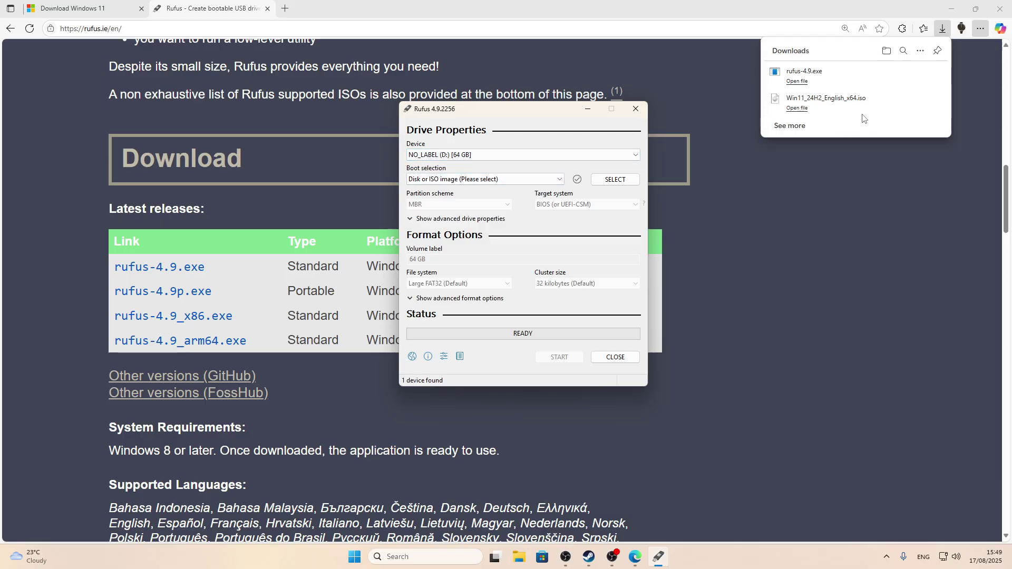
Load Win11_24H2_English_x64 from the Downloads folder as the boot image
left_click(622, 179)
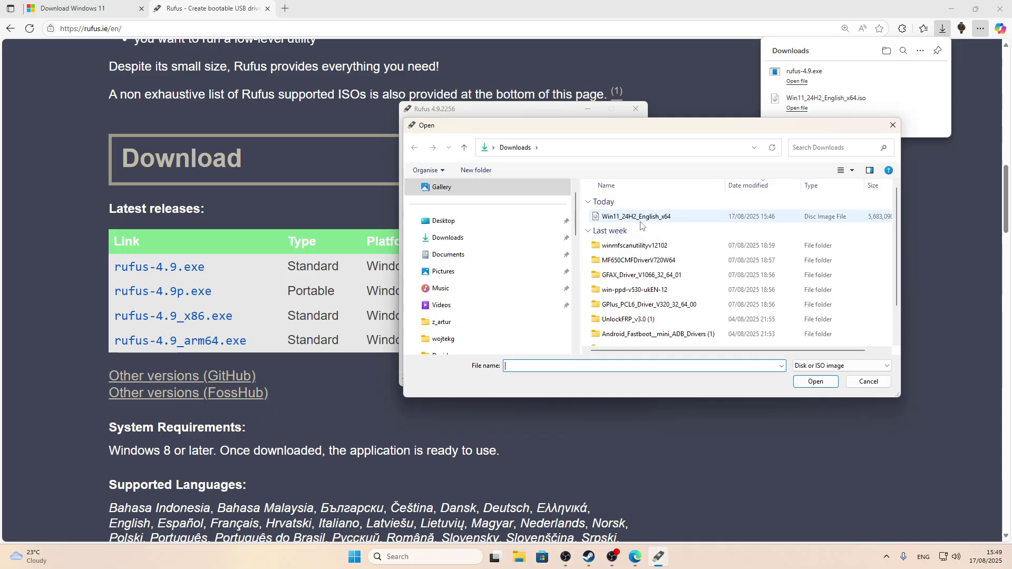
left_click(641, 224)
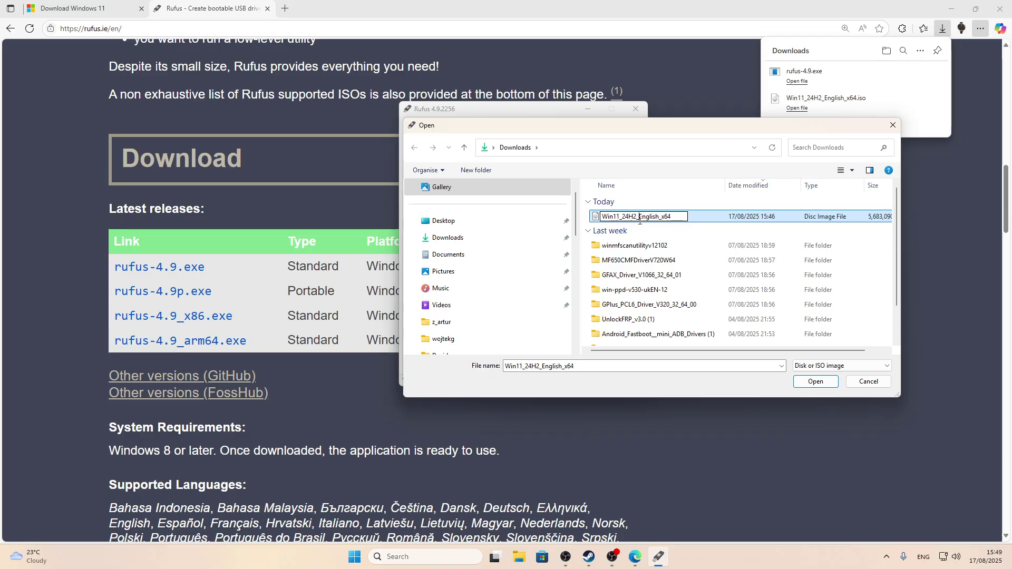
double_click(692, 223)
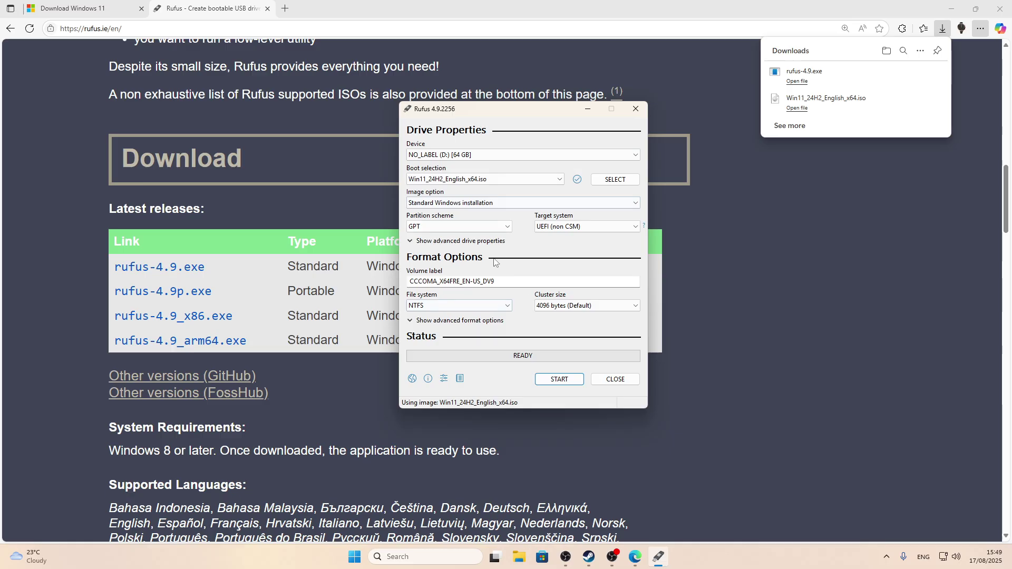
Start writing the USB drive with all Windows customisation options left off, and accept erasing all data on it
left_click(558, 379)
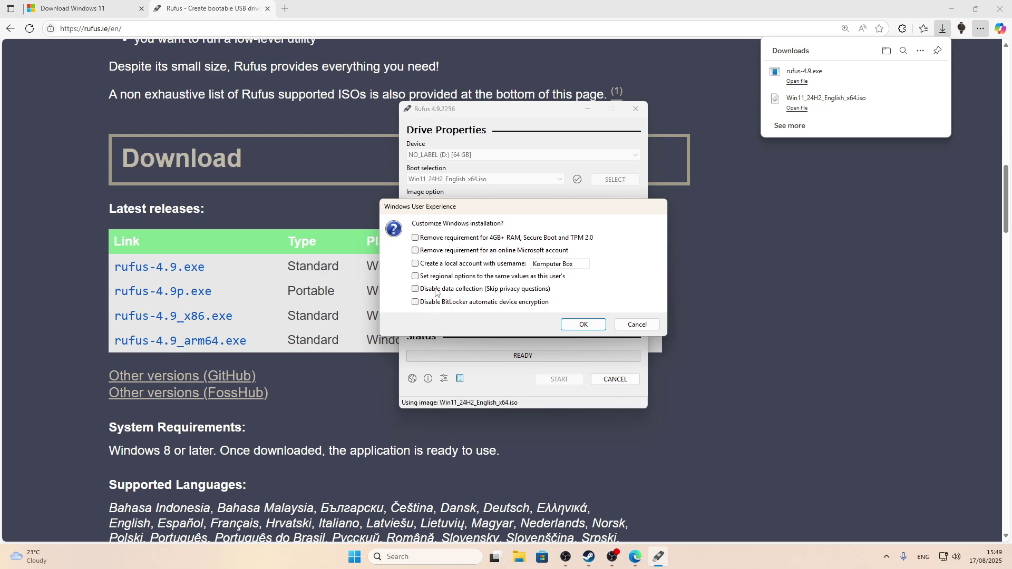
left_click(567, 325)
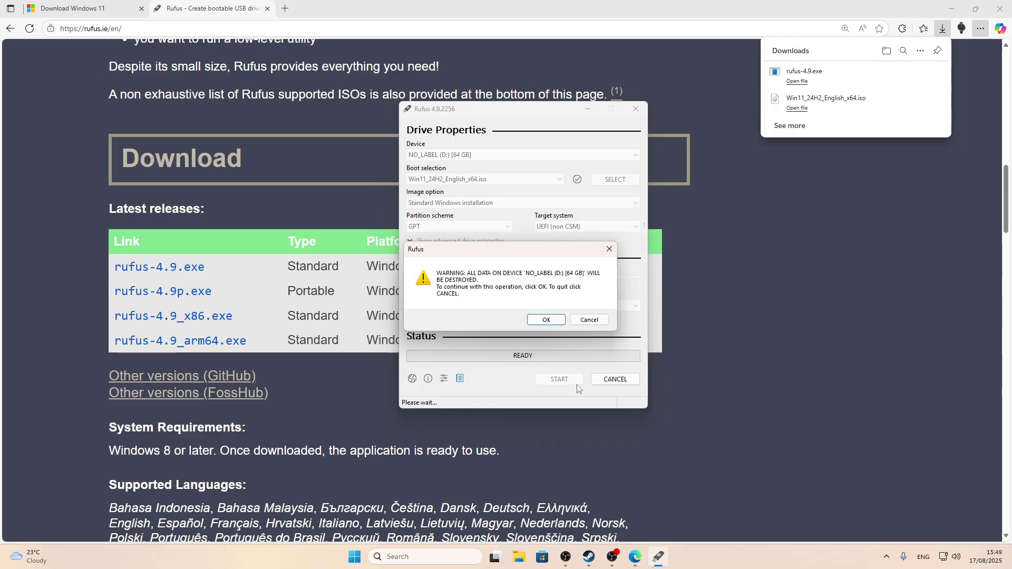
left_click(551, 323)
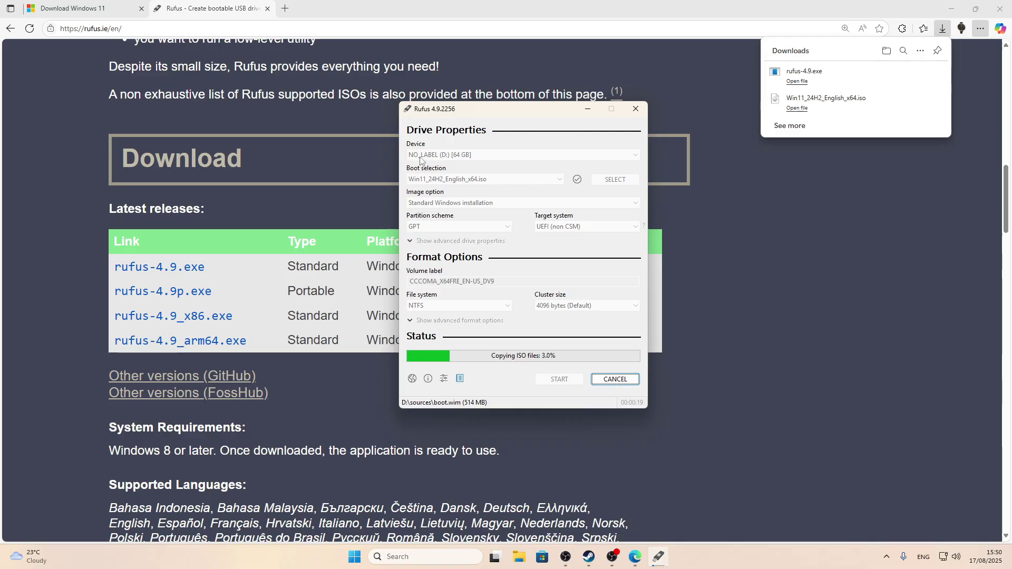
left_click_drag(437, 117, 440, 122)
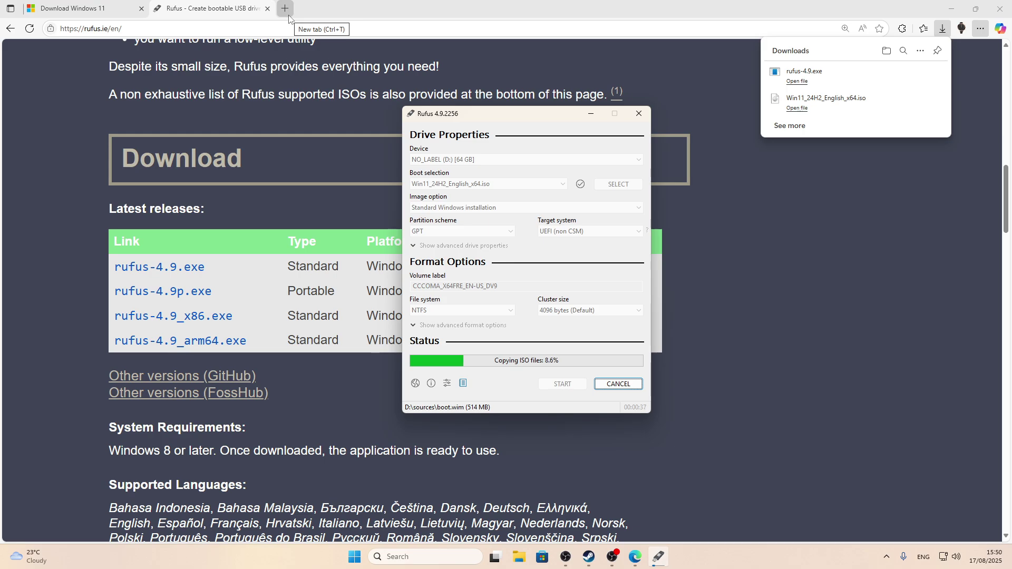
Open Google in a new browser tab and search for "acer drivers"
left_click(285, 9)
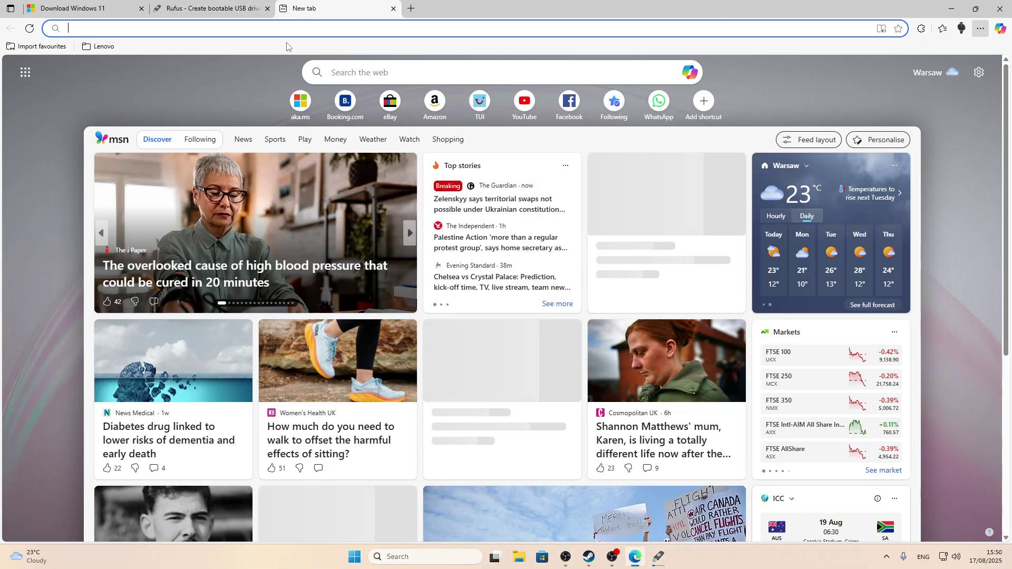
type("google.com")
key("Return")
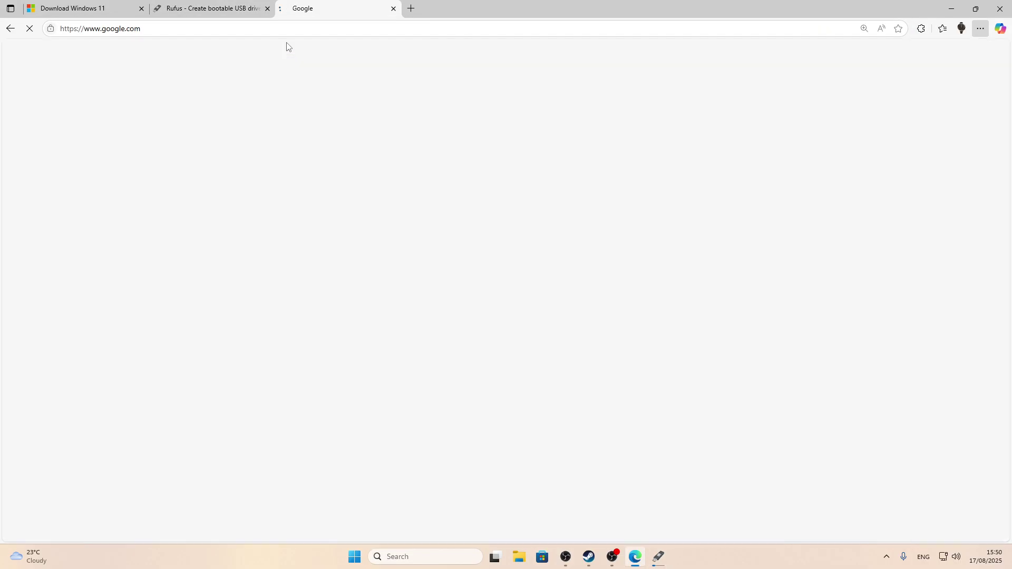
type("ac")
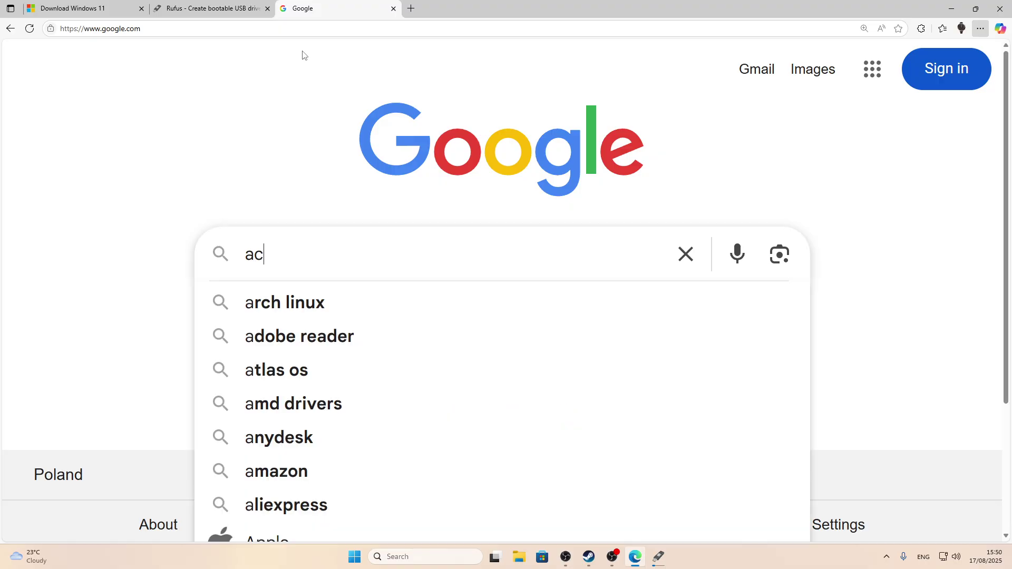
type("er dr")
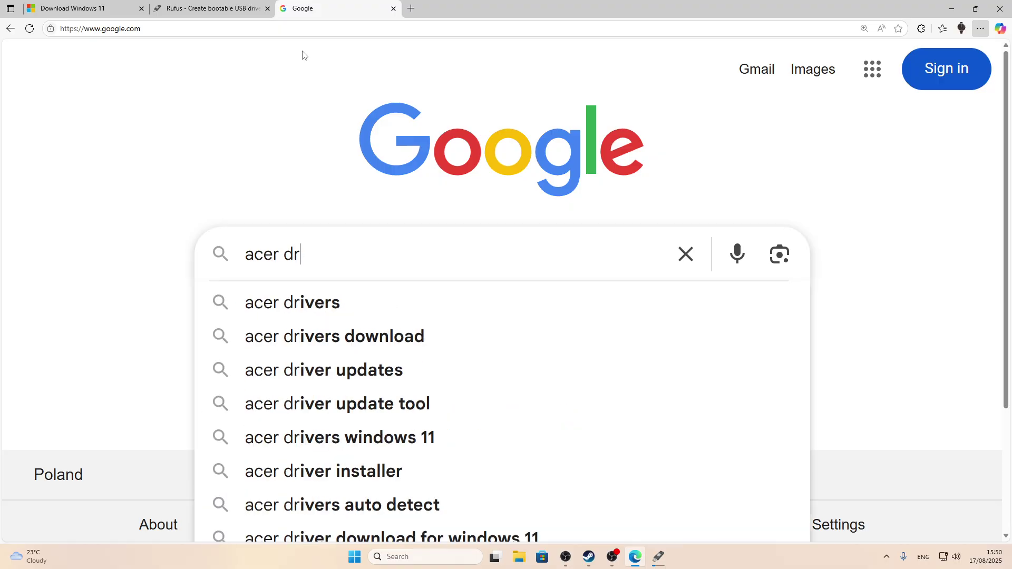
key("Down")
key("Return")
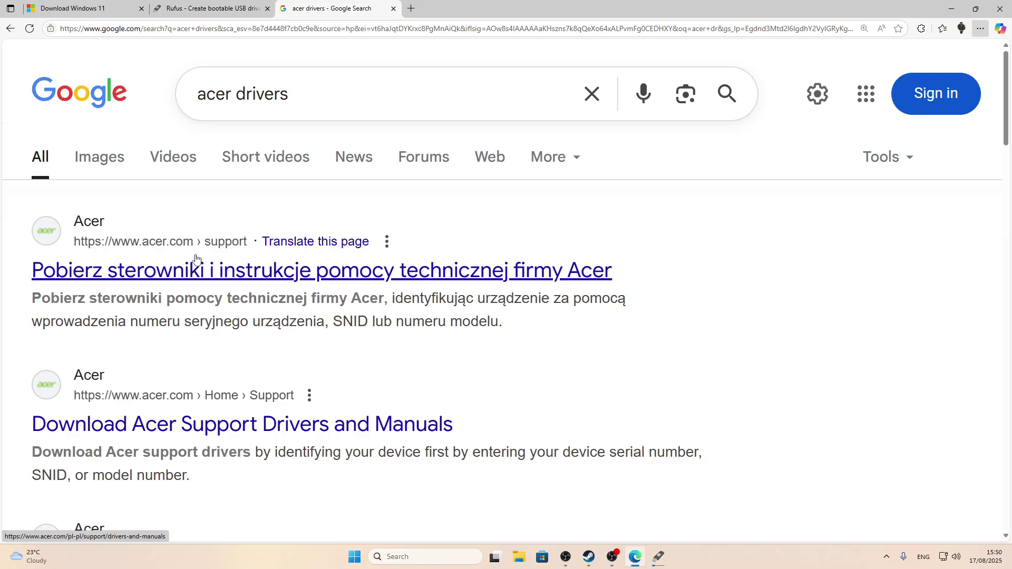
Open the English "Download Acer Support Drivers and Manuals" result and activate the device serial number or SNID search field
scroll(91, 339, "down", 2)
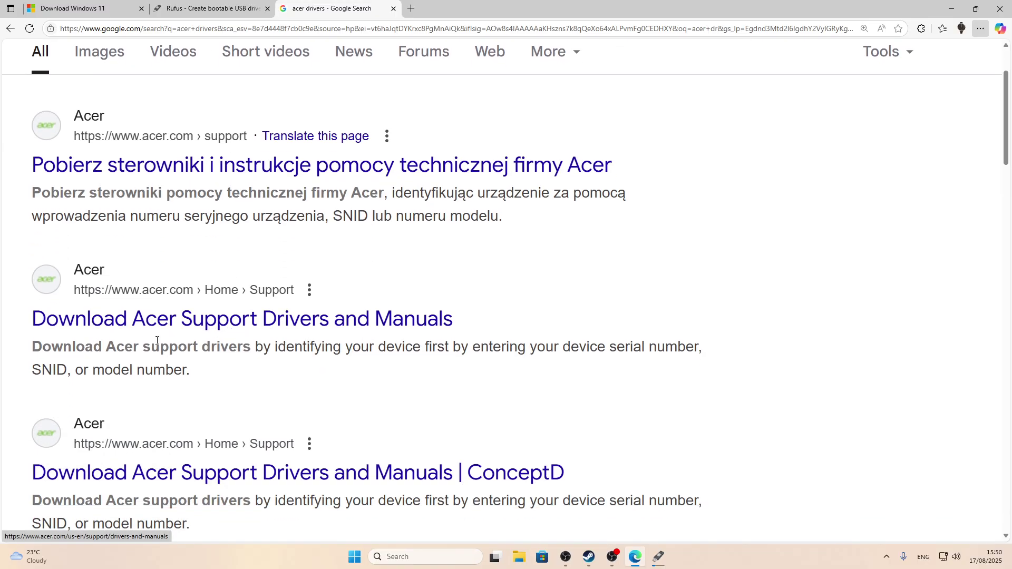
left_click(191, 324)
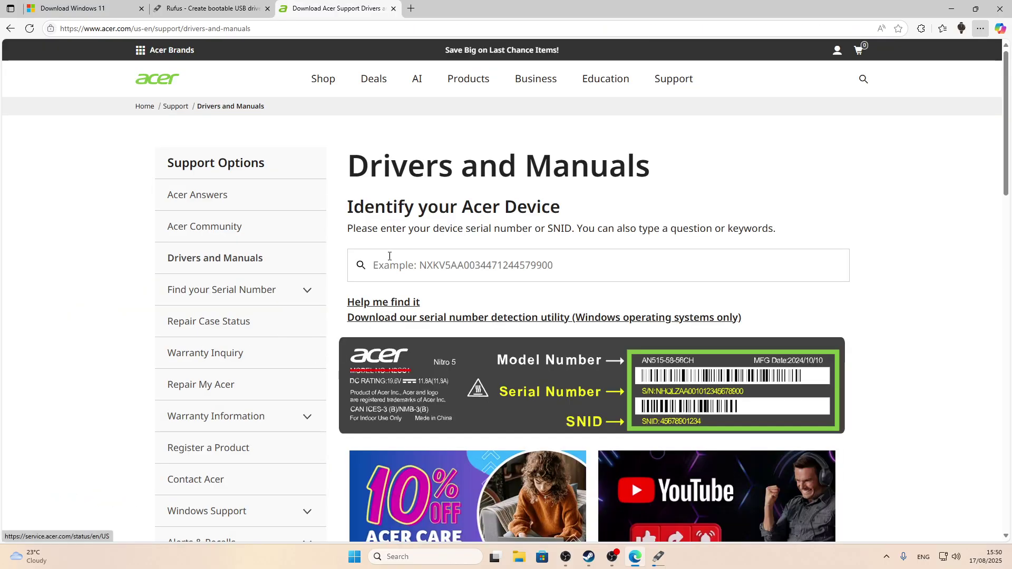
left_click(429, 271)
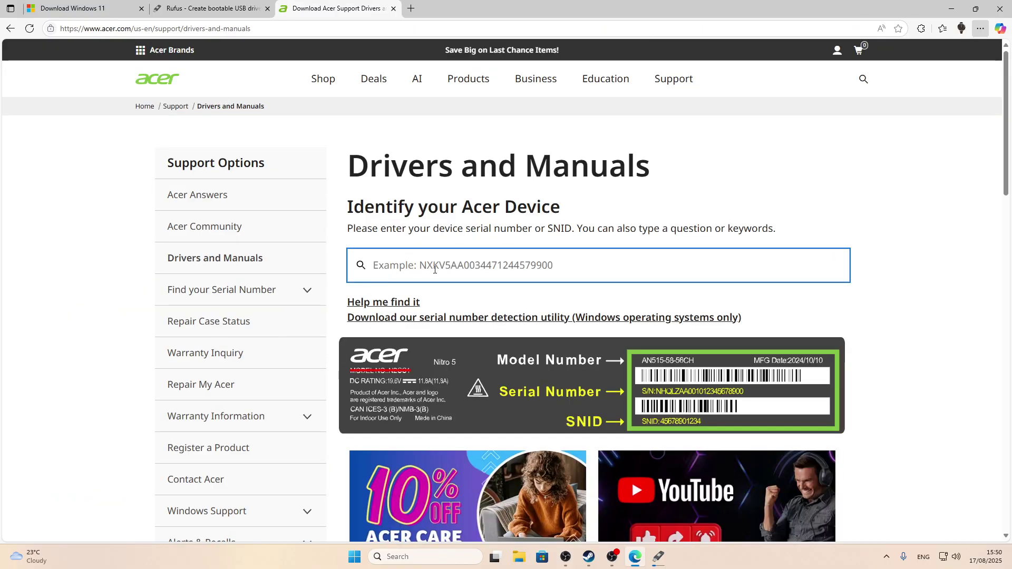